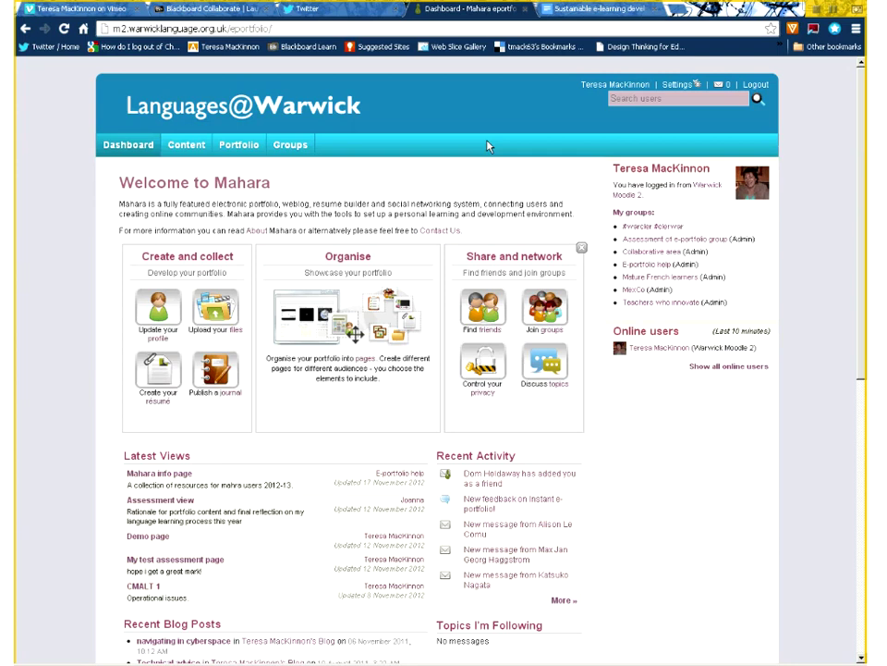
Open the Demo page from the portfolio pages and start editing its content.
{"action": "mouse_move", "coordinate": [178, 149]}
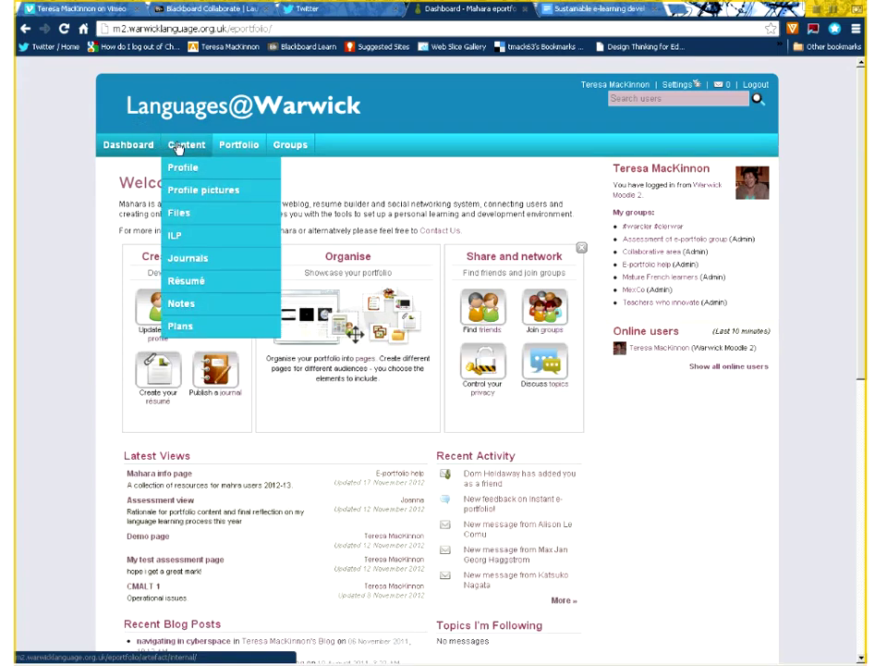
{"action": "mouse_move", "coordinate": [250, 146]}
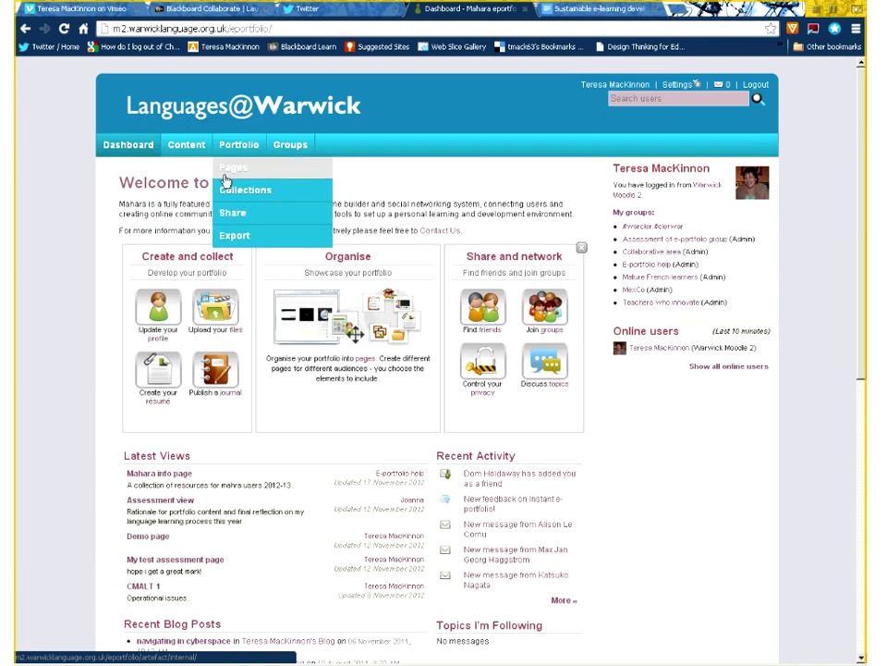
{"action": "left_click", "coordinate": [226, 172]}
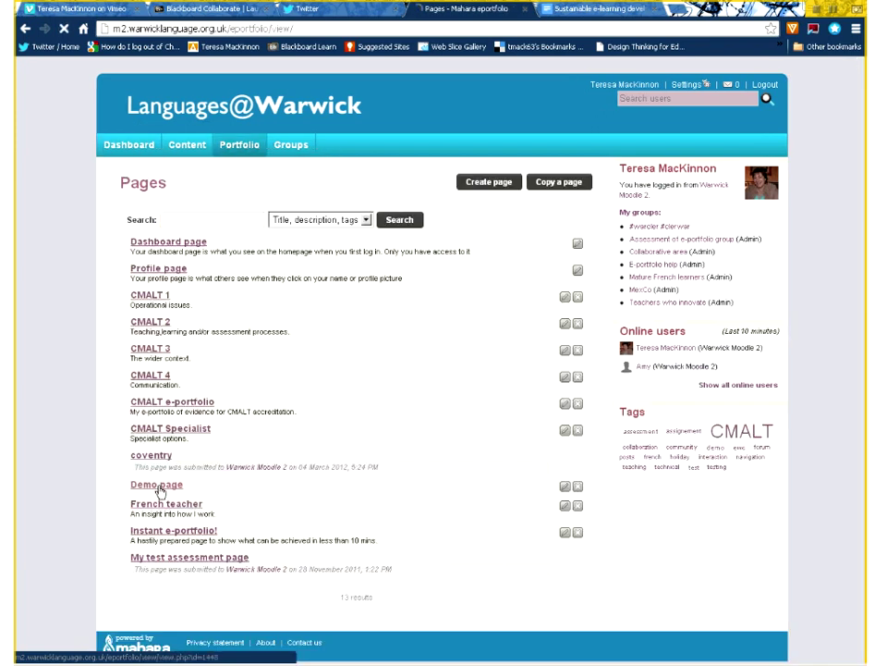
{"action": "left_click", "coordinate": [139, 486]}
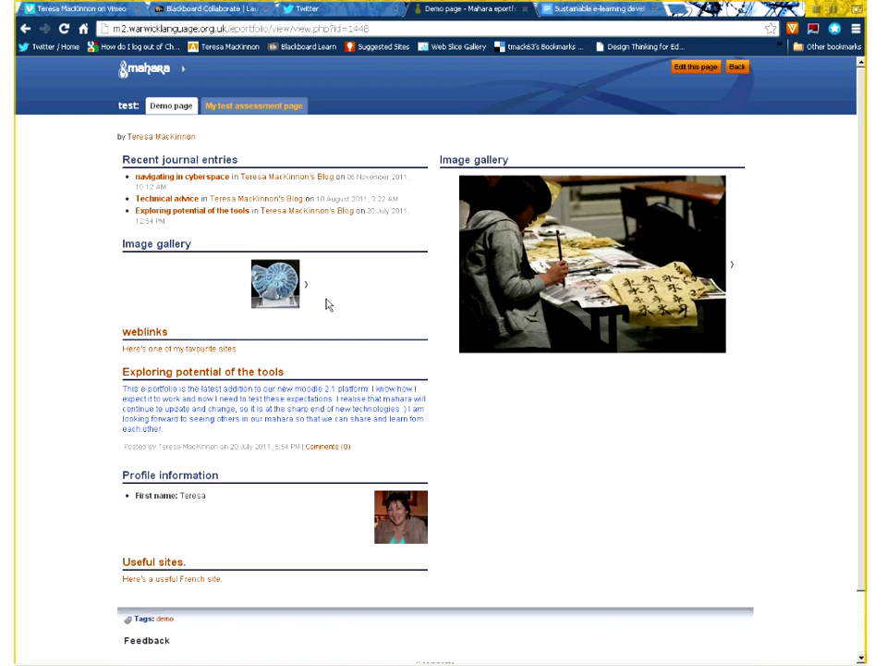
{"action": "left_click", "coordinate": [685, 73]}
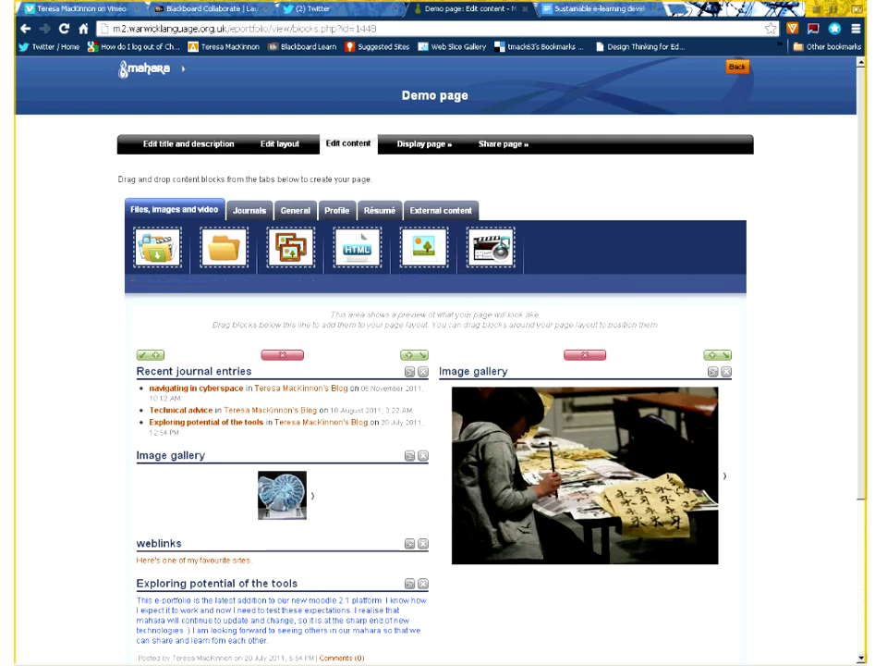
Add an Image gallery block below the existing gallery in the page's right column and title it "slideshow".
{"action": "scroll", "coordinate": [860, 349], "scroll_direction": "down", "scroll_amount": 1}
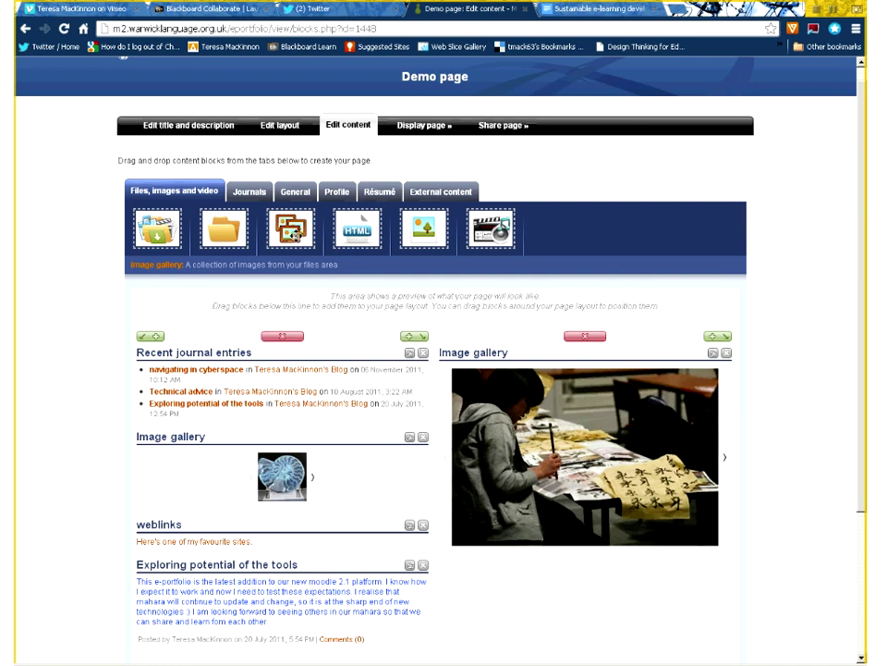
{"action": "left_click_drag", "start_coordinate": [301, 238], "coordinate": [511, 579]}
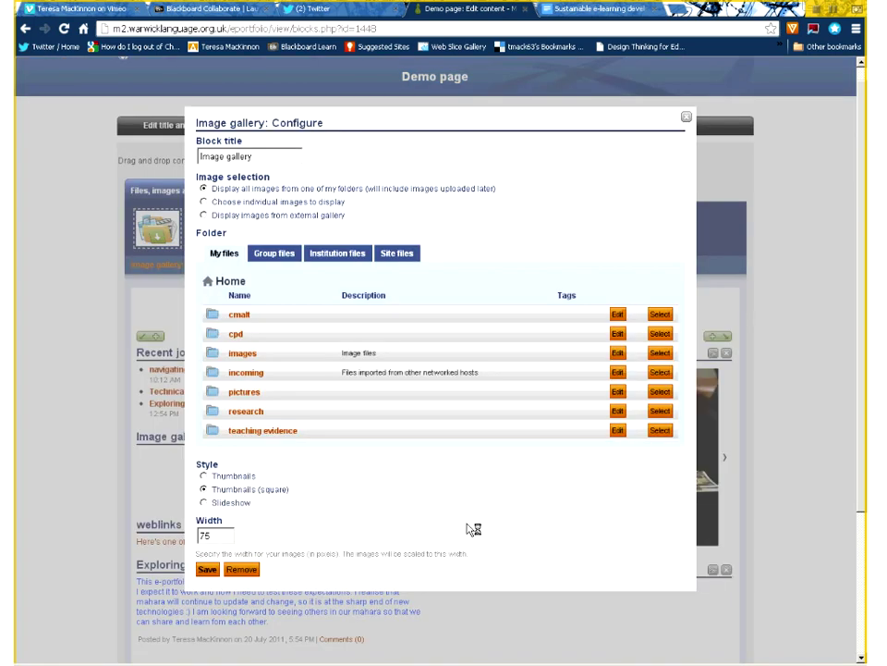
{"action": "left_click", "coordinate": [255, 156]}
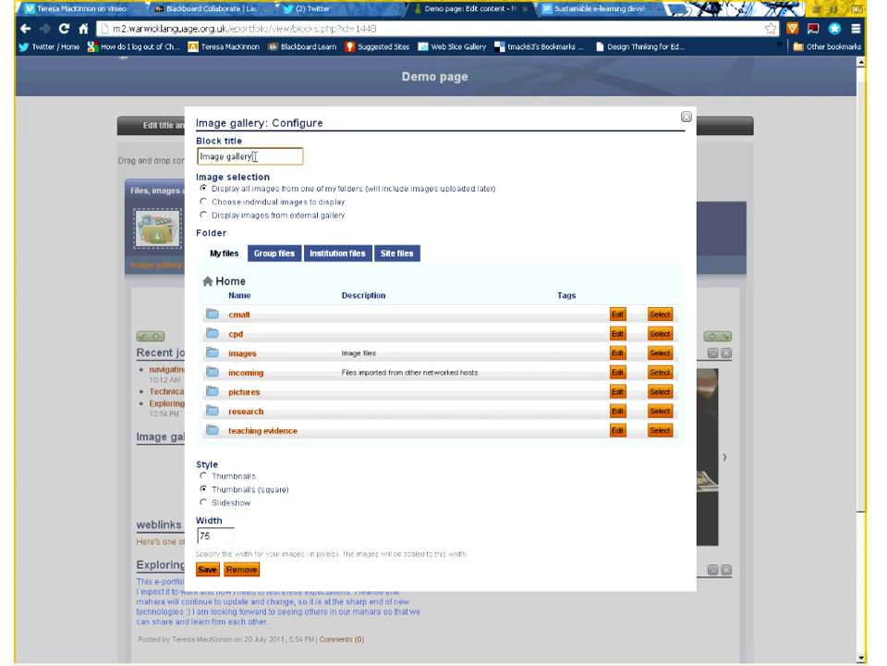
{"action": "key", "text": "BackSpace"}
{"action": "key", "text": "BackSpace"}
{"action": "key", "text": "BackSpace"}
{"action": "key", "text": "BackSpace"}
{"action": "key", "text": "BackSpace"}
{"action": "key", "text": "BackSpace"}
{"action": "key", "text": "BackSpace"}
{"action": "key", "text": "BackSpace"}
{"action": "key", "text": "BackSpace"}
{"action": "key", "text": "BackSpace"}
{"action": "key", "text": "BackSpace"}
{"action": "key", "text": "BackSpace"}
{"action": "key", "text": "BackSpace"}
{"action": "type", "text": "slideshow"}
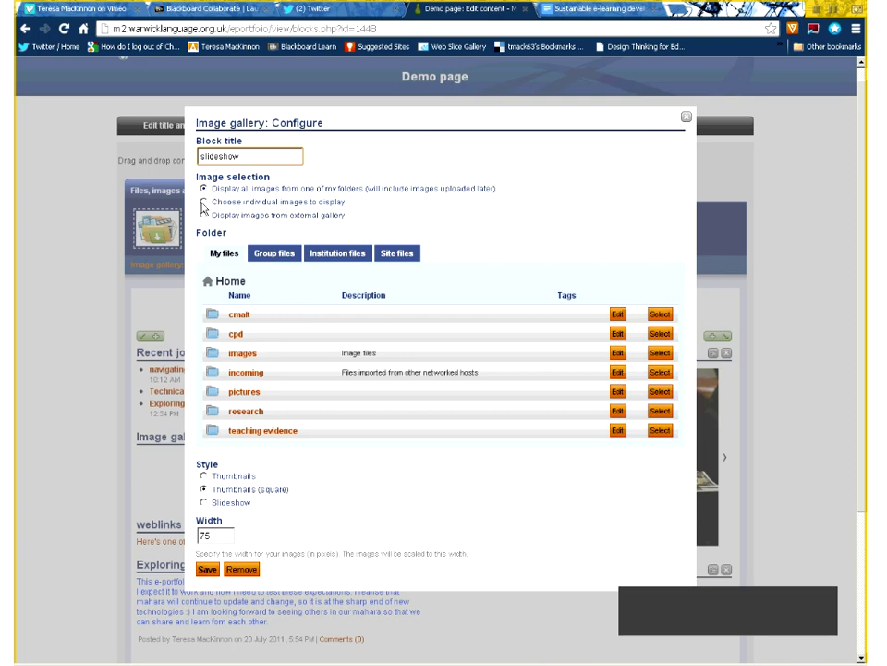
Choose individual images for the gallery block: language barrier.JPG, twitter languages.jpg and ch8.jpg.
{"action": "left_click", "coordinate": [204, 204]}
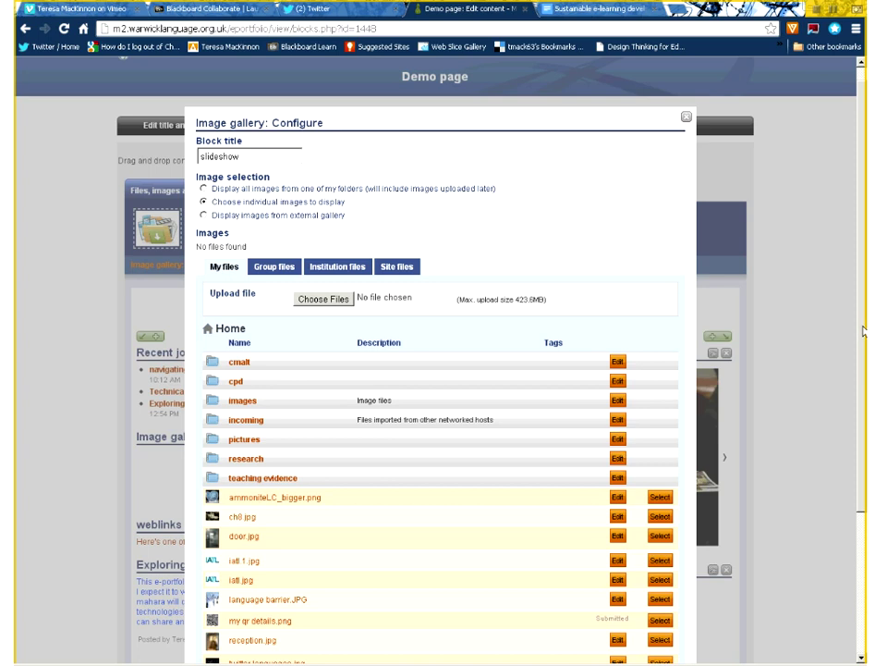
{"action": "scroll", "coordinate": [865, 331], "scroll_direction": "down", "scroll_amount": 1}
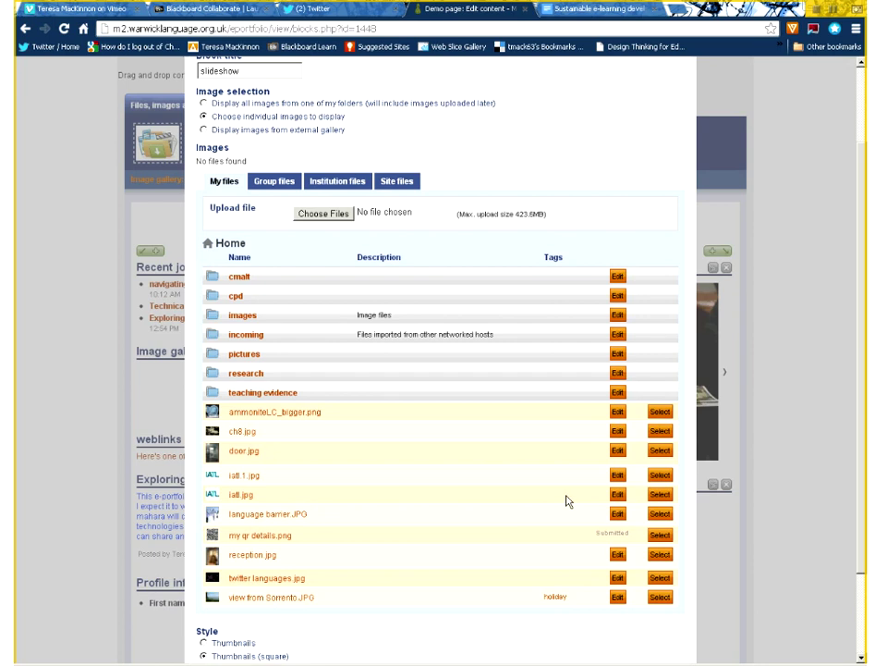
{"action": "scroll", "coordinate": [659, 518], "scroll_direction": "down", "scroll_amount": 1}
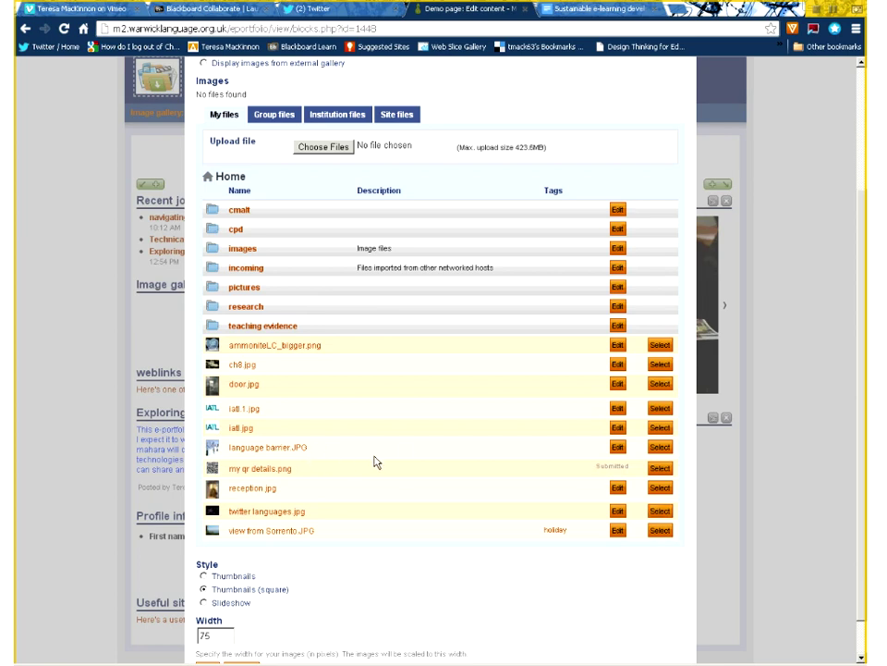
{"action": "left_click", "coordinate": [659, 448]}
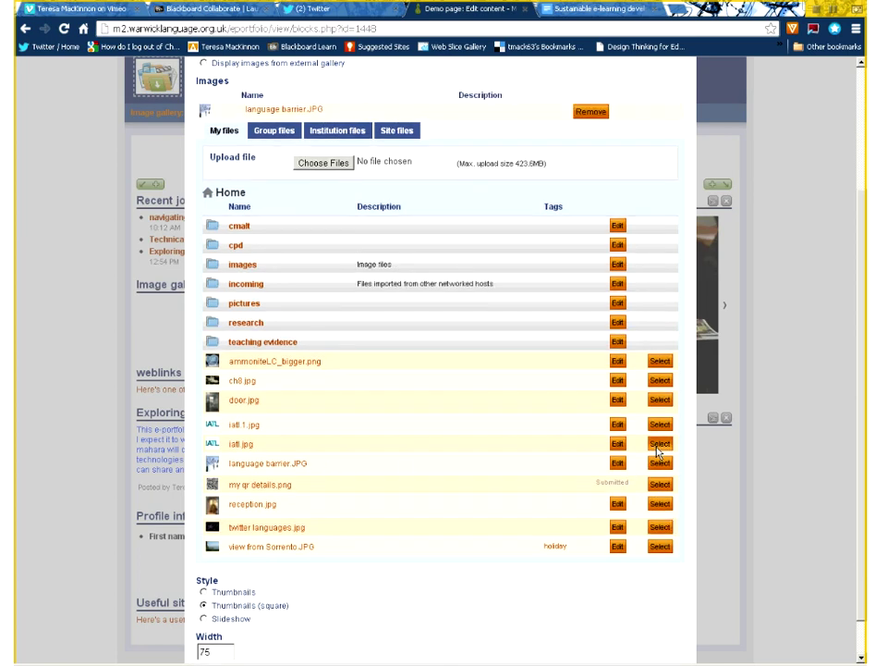
{"action": "left_click", "coordinate": [657, 528]}
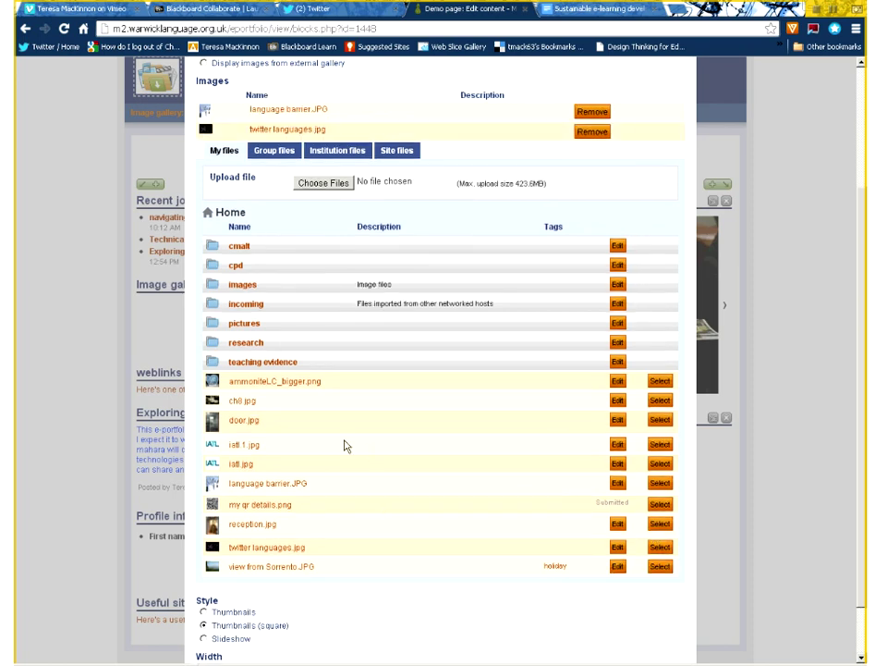
{"action": "left_click", "coordinate": [659, 401]}
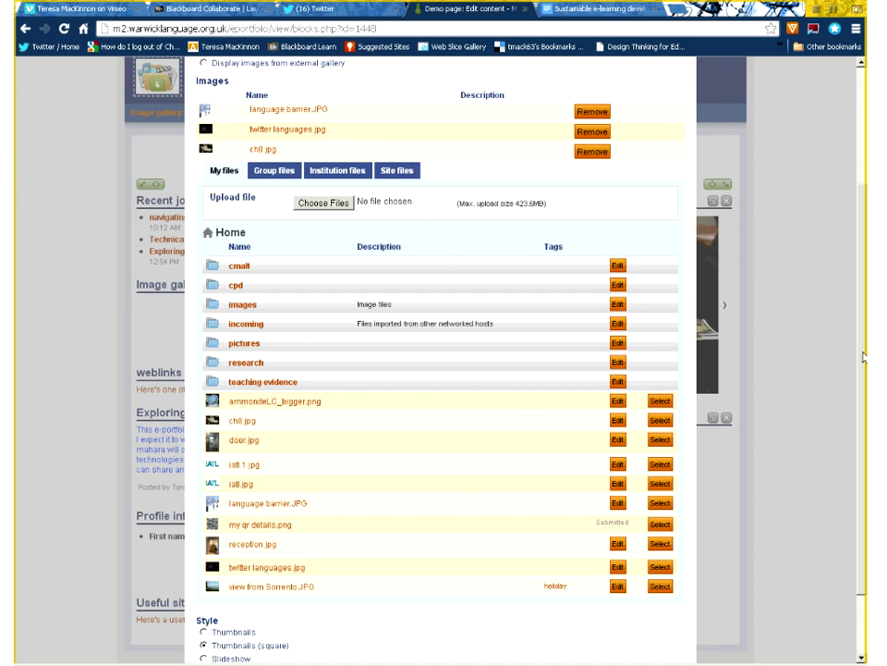
Set the gallery's style to Slideshow with a width of 400 pixels and save the block.
{"action": "scroll", "coordinate": [865, 356], "scroll_direction": "down", "scroll_amount": 1}
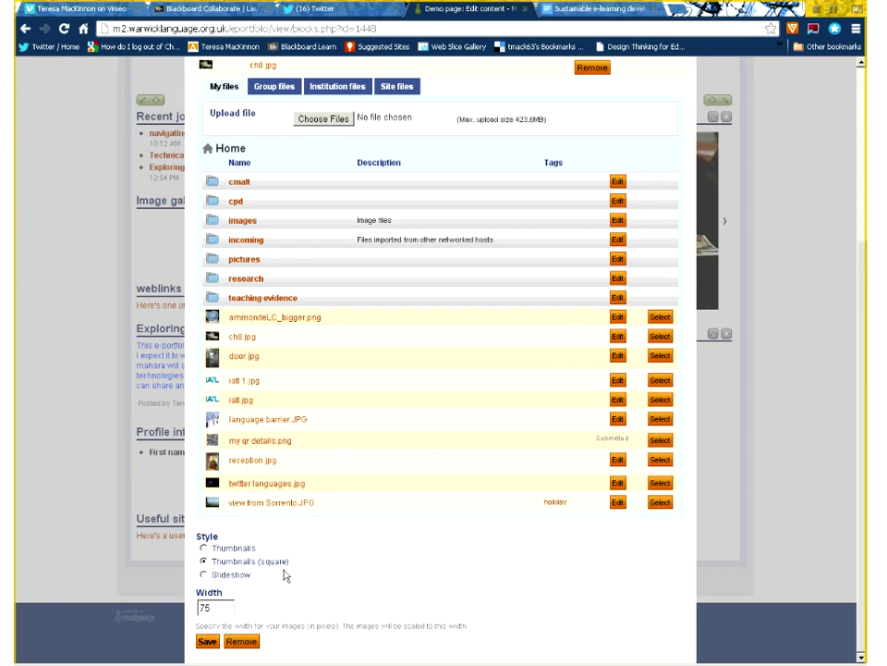
{"action": "left_click", "coordinate": [205, 575]}
{"action": "left_click", "coordinate": [212, 609]}
{"action": "left_click", "coordinate": [207, 643]}
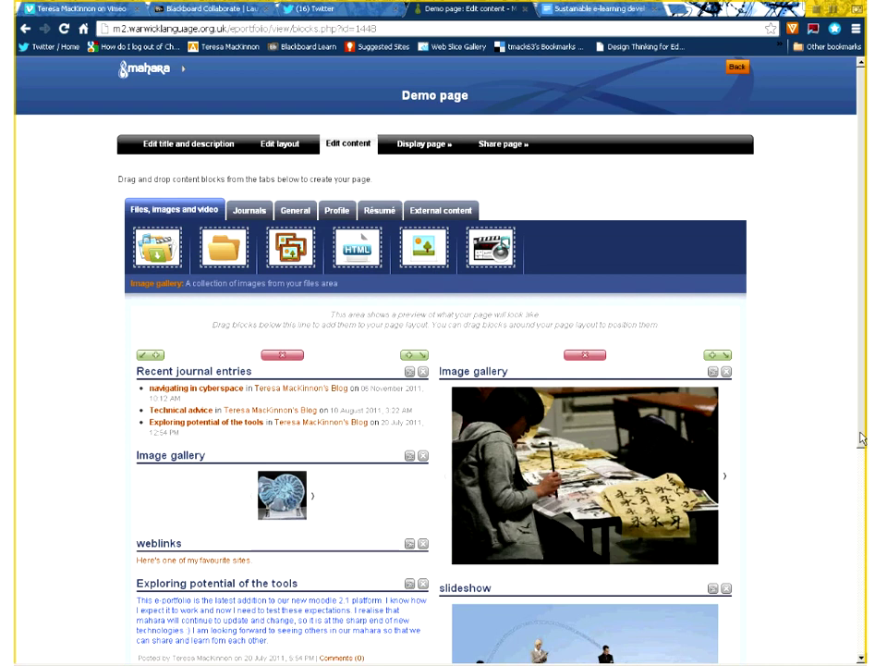
Finish editing the page content and open the Demo page for viewing.
{"action": "scroll", "coordinate": [862, 438], "scroll_direction": "down", "scroll_amount": 5}
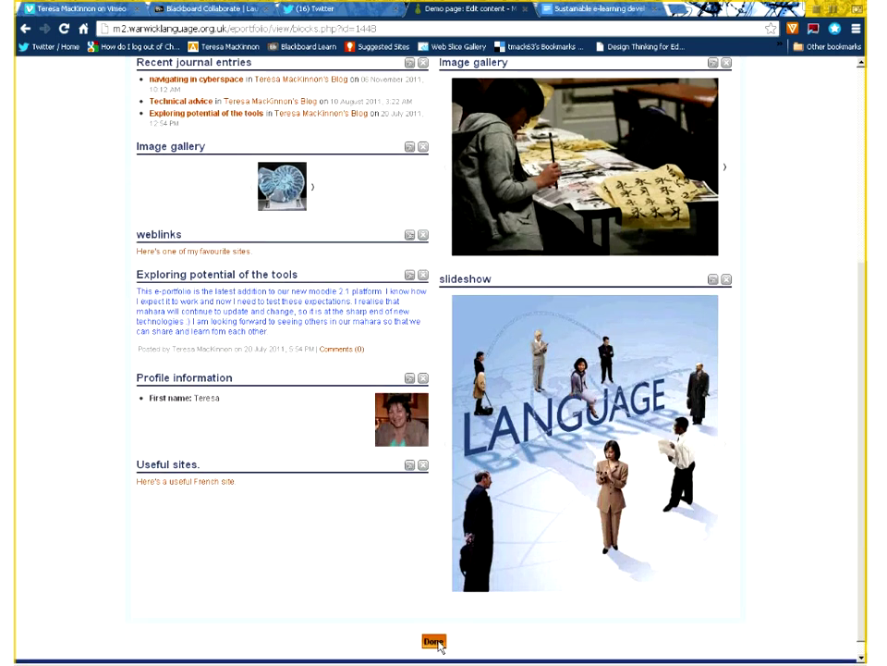
{"action": "left_click", "coordinate": [434, 642]}
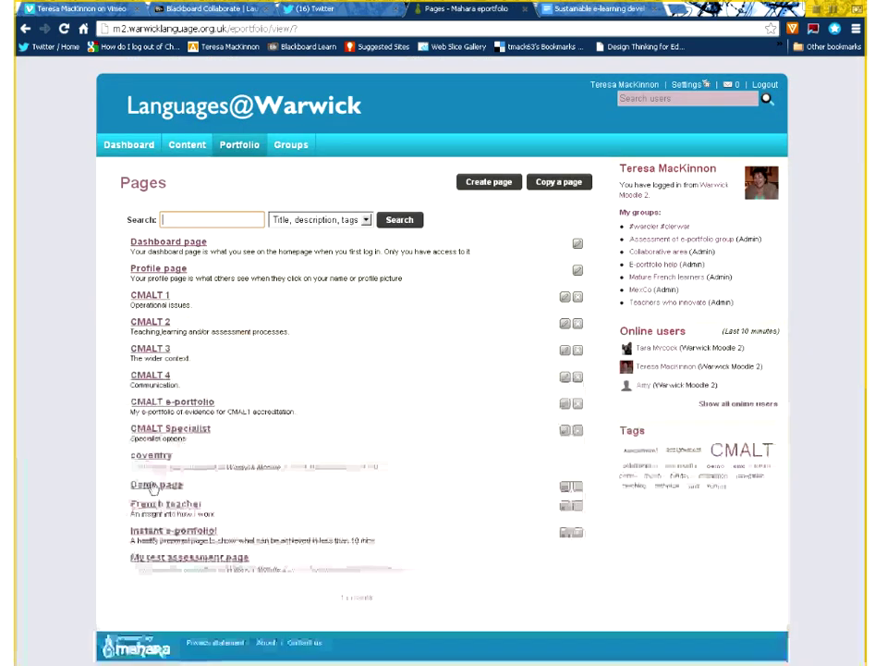
{"action": "left_click", "coordinate": [154, 487]}
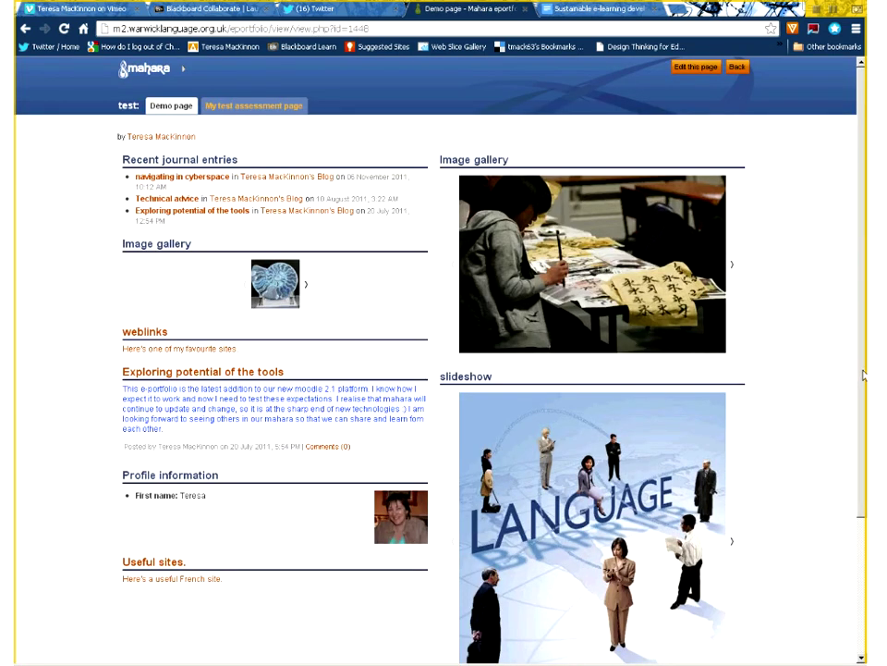
Browse through the images of the slideshow block and check how they display on the page.
{"action": "scroll", "coordinate": [733, 431], "scroll_direction": "down", "scroll_amount": 1}
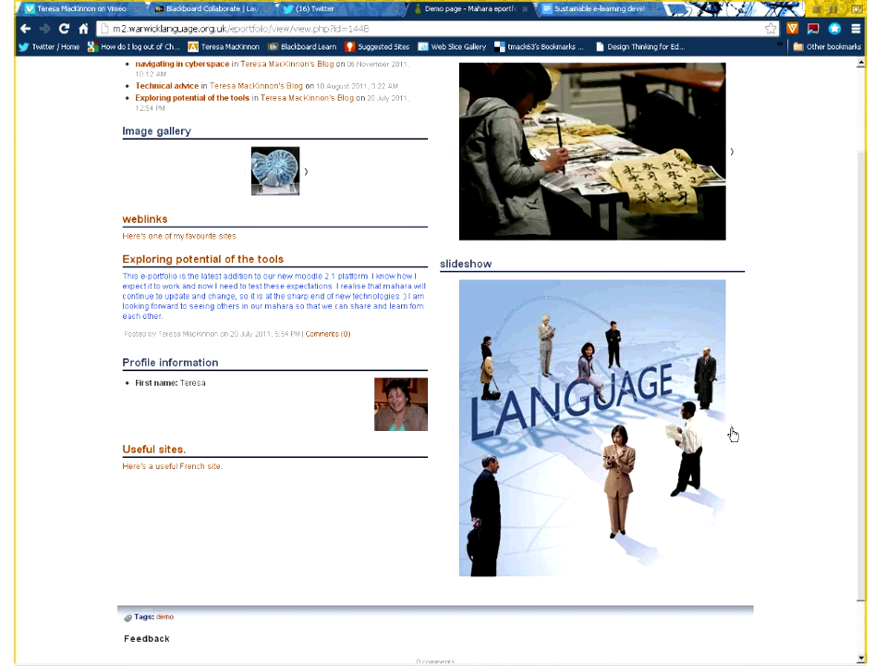
{"action": "scroll", "coordinate": [733, 433], "scroll_direction": "up", "scroll_amount": 1}
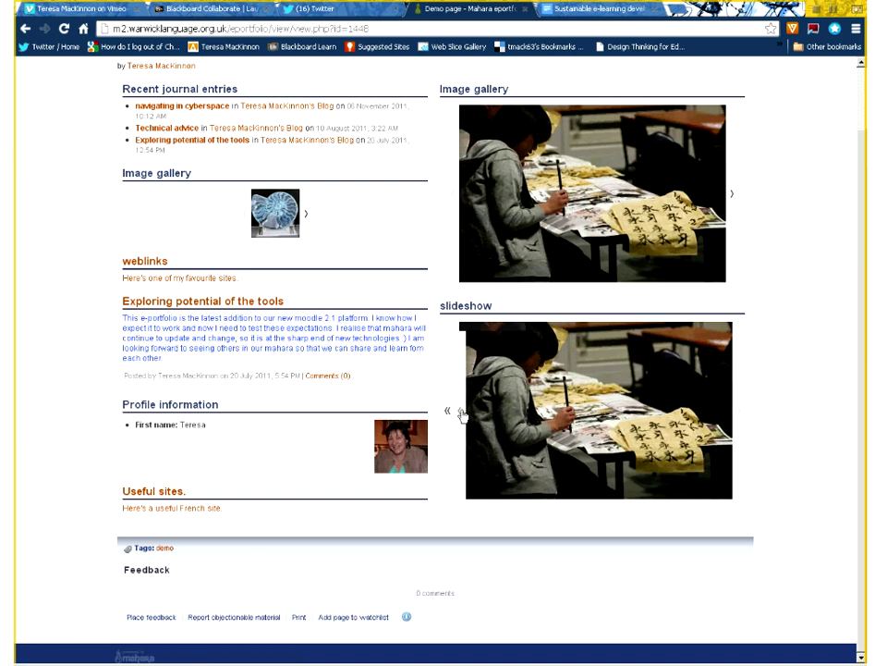
{"action": "left_click", "coordinate": [462, 414]}
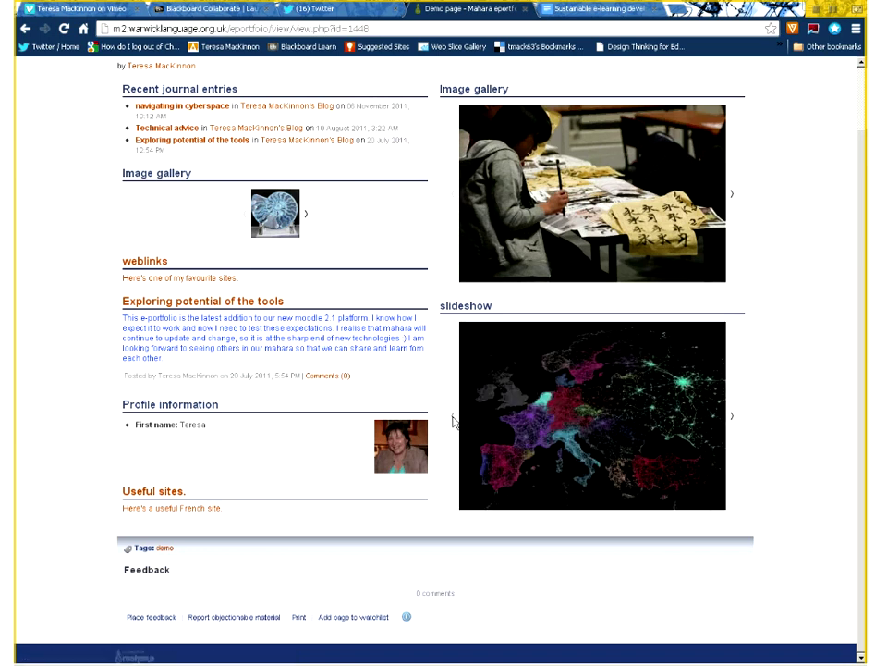
{"action": "left_click", "coordinate": [453, 421]}
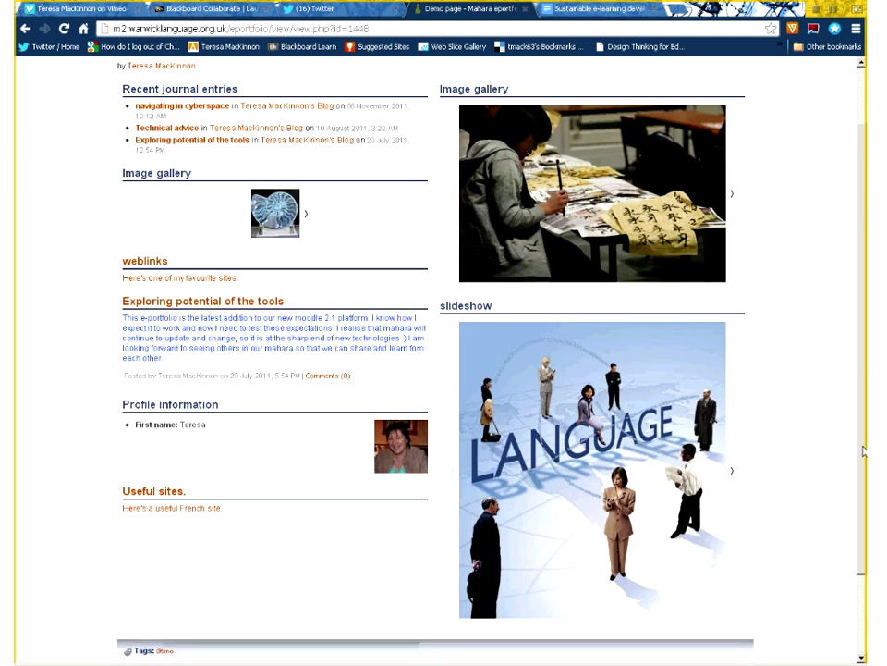
{"action": "scroll", "coordinate": [865, 451], "scroll_direction": "down", "scroll_amount": 1}
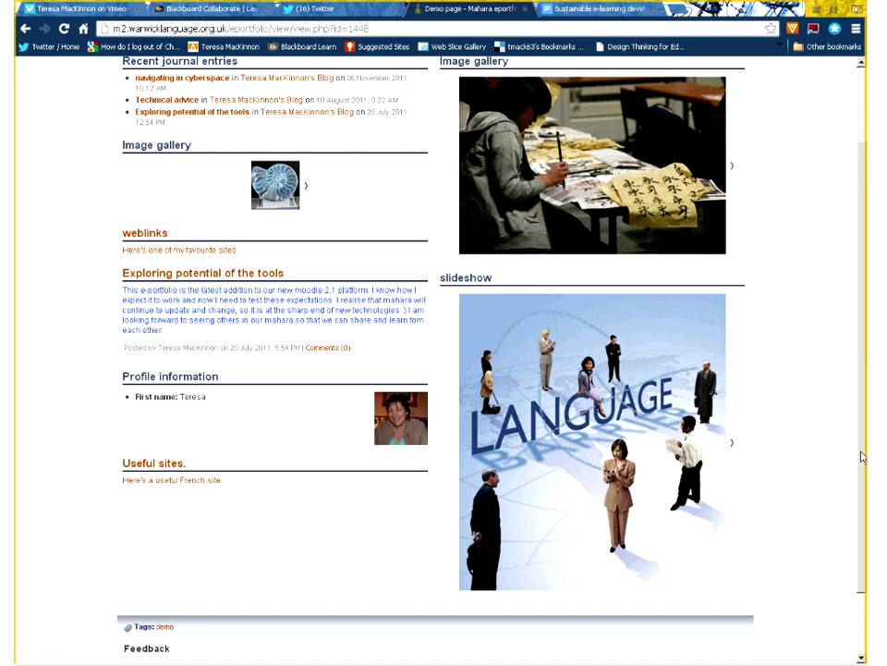
{"action": "scroll", "coordinate": [307, 252], "scroll_direction": "up", "scroll_amount": 1}
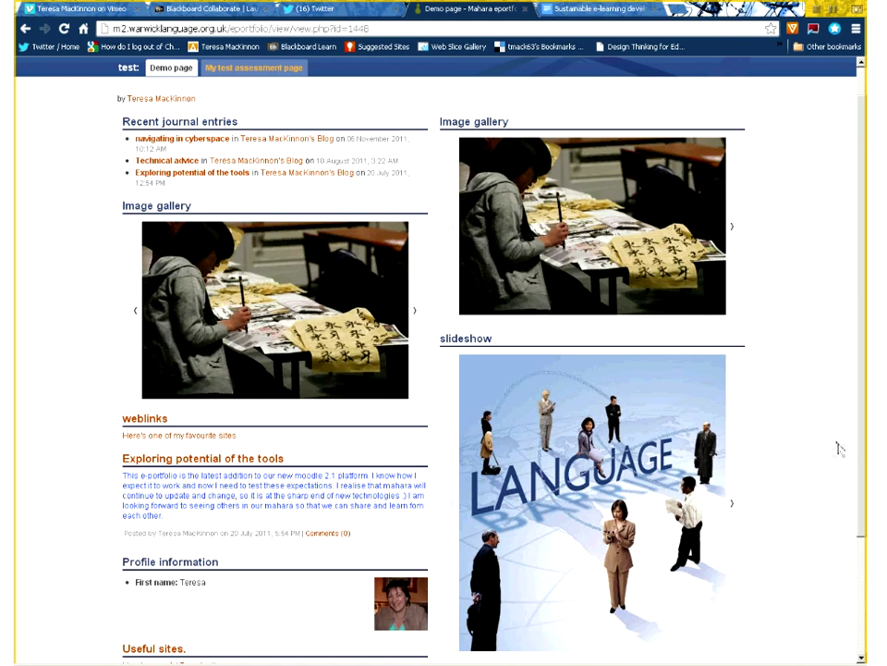
{"action": "scroll", "coordinate": [692, 120], "scroll_direction": "up", "scroll_amount": 1}
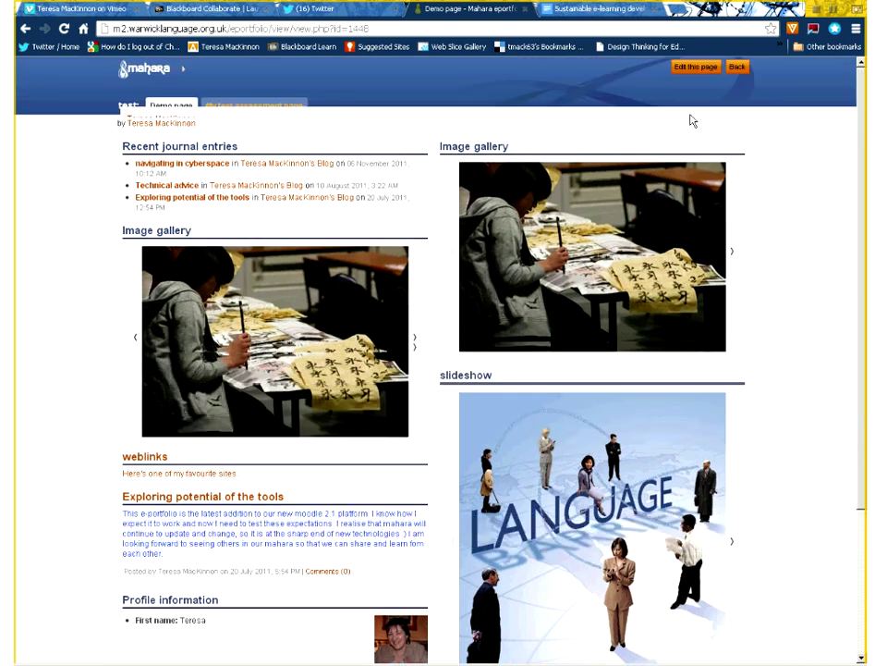
Reopen the slideshow block's configuration in page editing, set the image width to 300 pixels and save.
{"action": "left_click", "coordinate": [695, 68]}
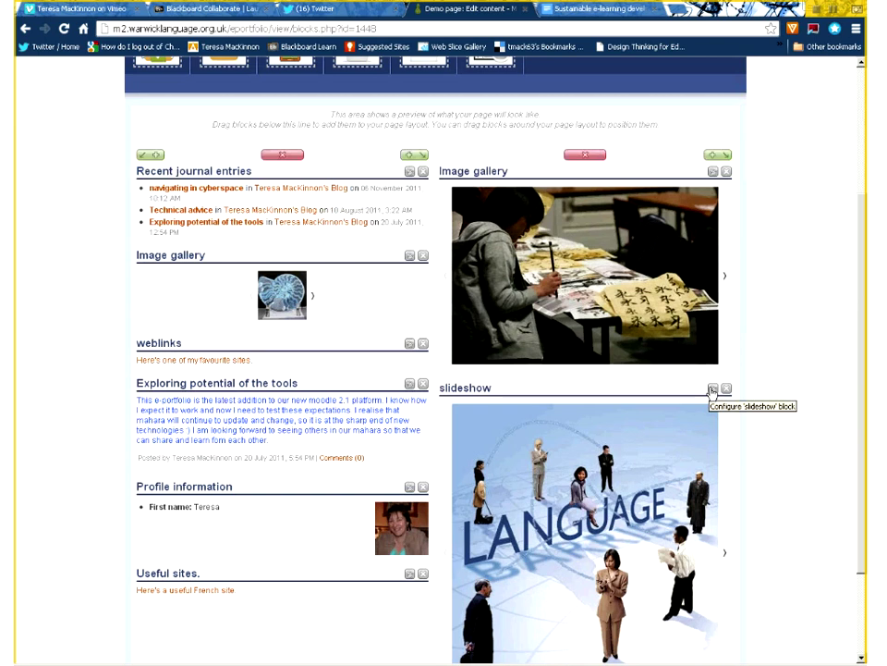
{"action": "left_click", "coordinate": [713, 389]}
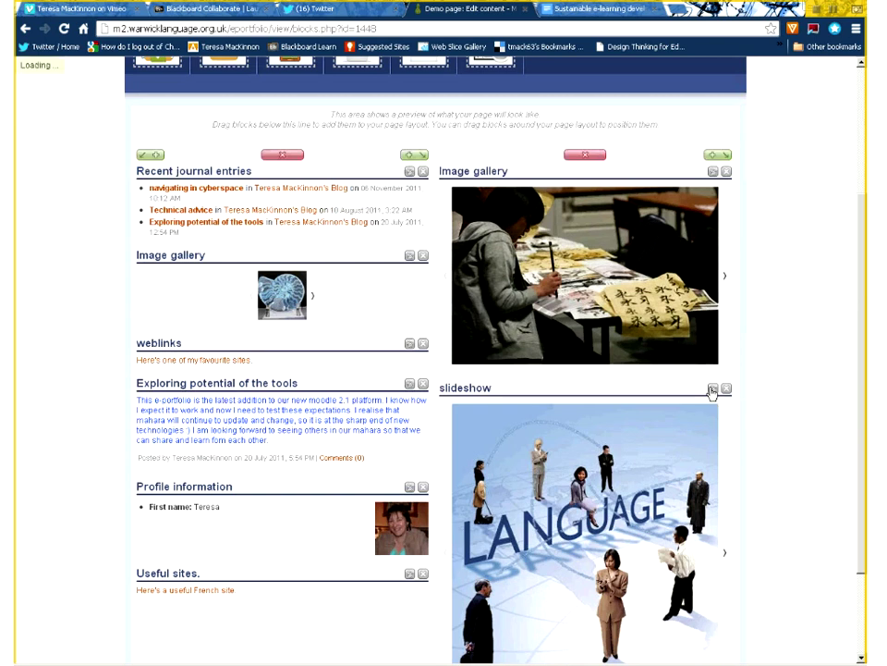
{"action": "scroll", "coordinate": [386, 423], "scroll_direction": "down", "scroll_amount": 2}
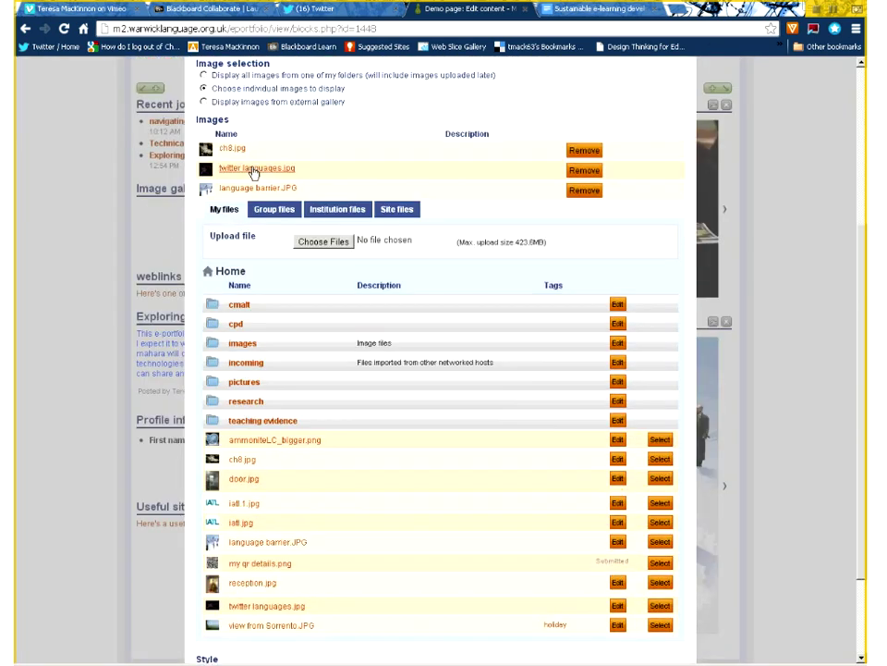
{"action": "scroll", "coordinate": [386, 424], "scroll_direction": "down", "scroll_amount": 2}
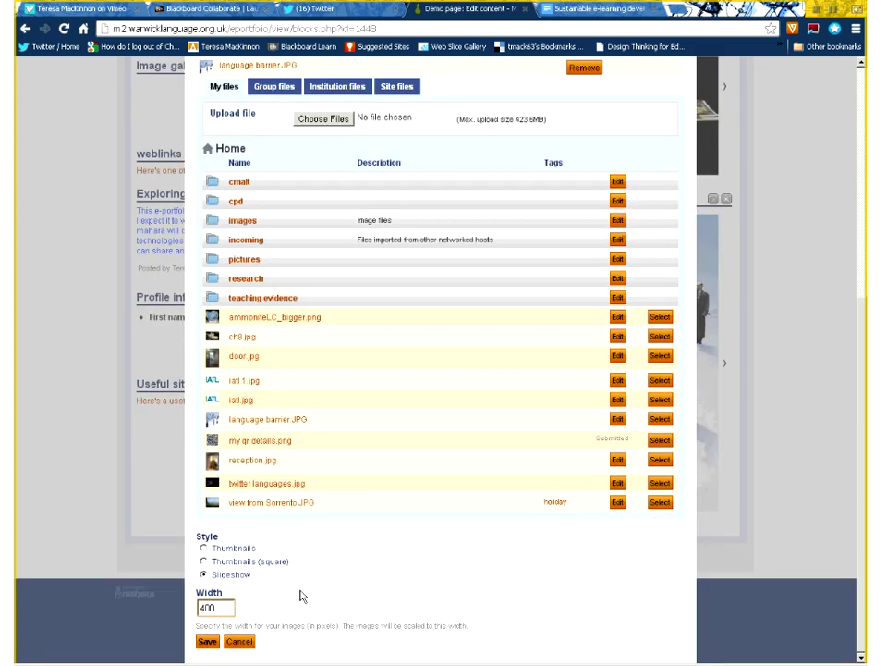
{"action": "key", "text": "BackSpace"}
{"action": "type", "text": "3"}
{"action": "left_click", "coordinate": [207, 641]}
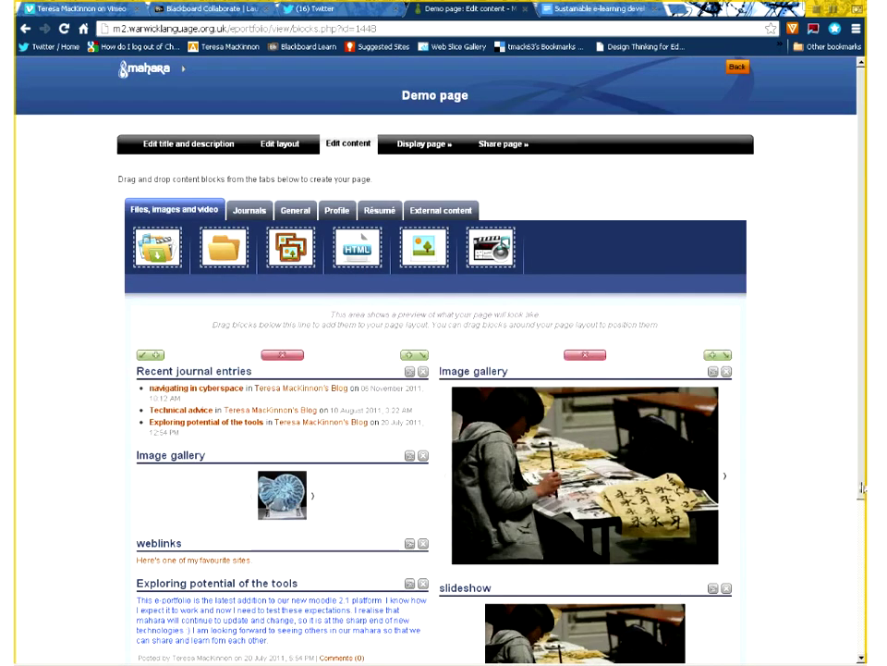
Finish editing and reopen the Demo page to view the resized slideshow.
{"action": "scroll", "coordinate": [860, 490], "scroll_direction": "down", "scroll_amount": 2}
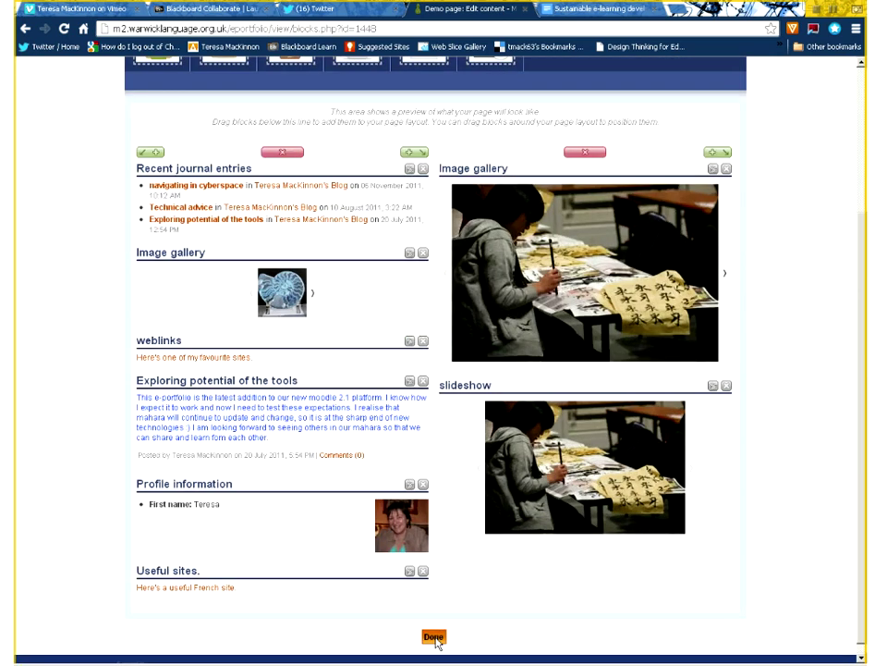
{"action": "left_click", "coordinate": [440, 639]}
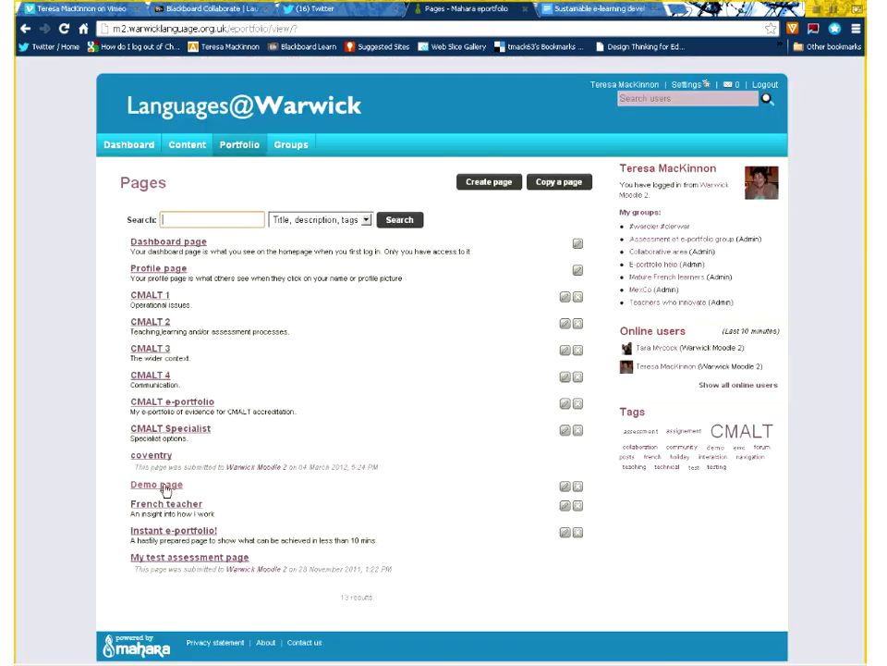
{"action": "left_click", "coordinate": [162, 486]}
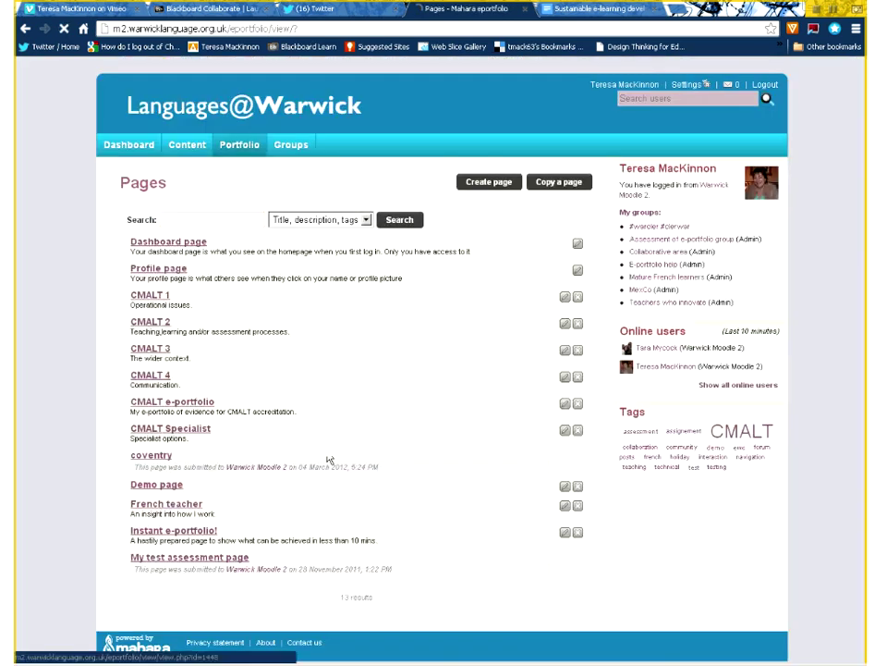